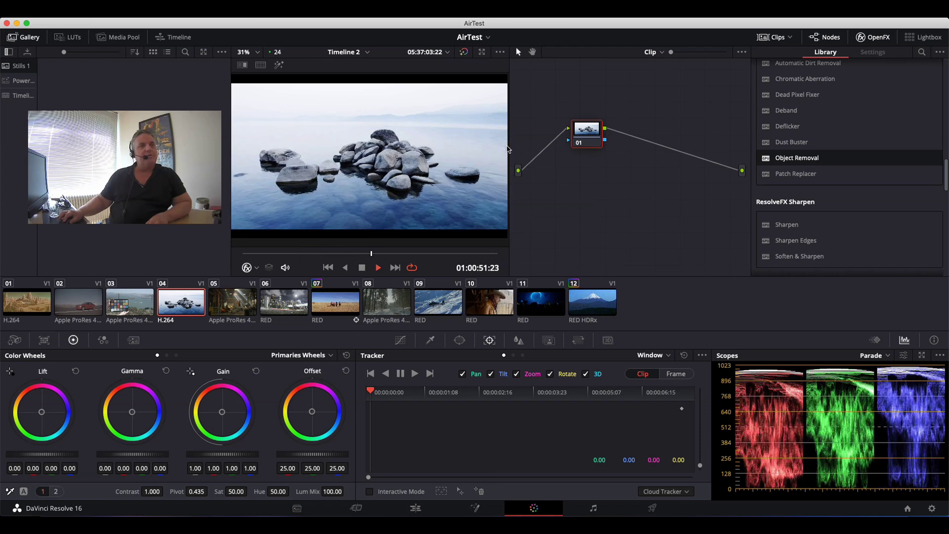
- Stop playback, add serial node 02 after node 01 and drop Patch Replacer onto it
key(space)
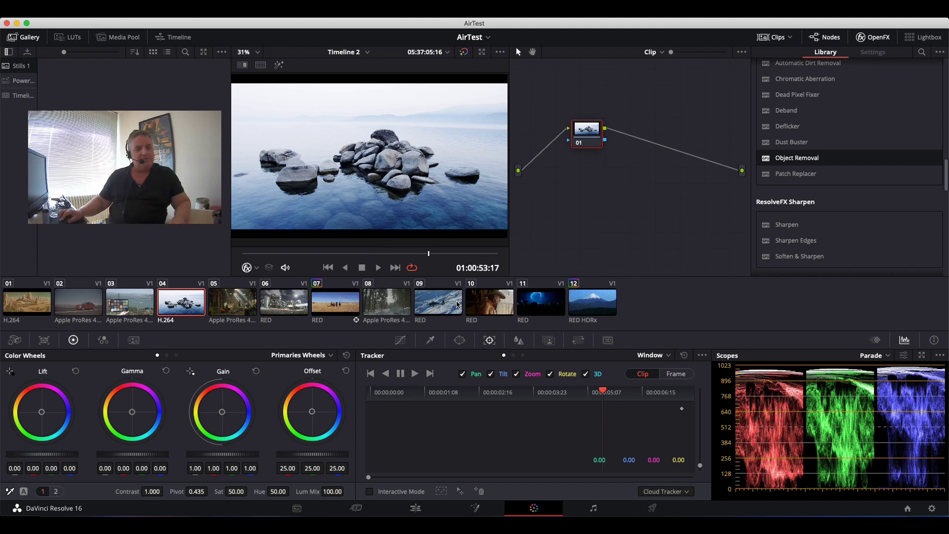
key(alt+s)
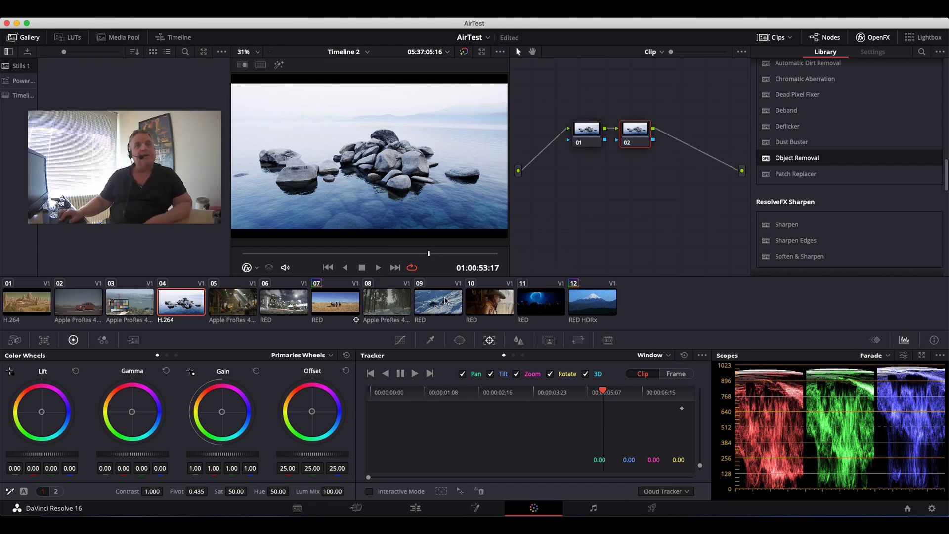
mouse_move(795, 173)
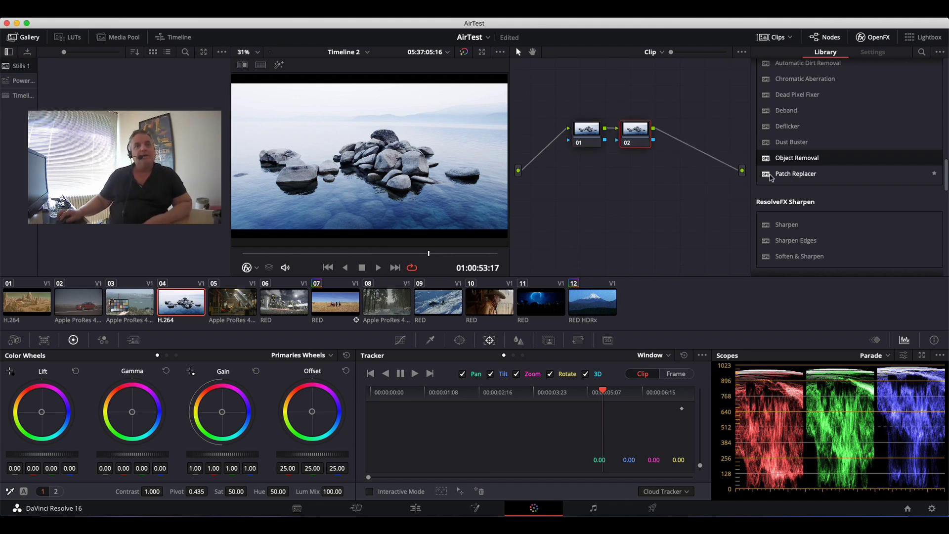
click(771, 176)
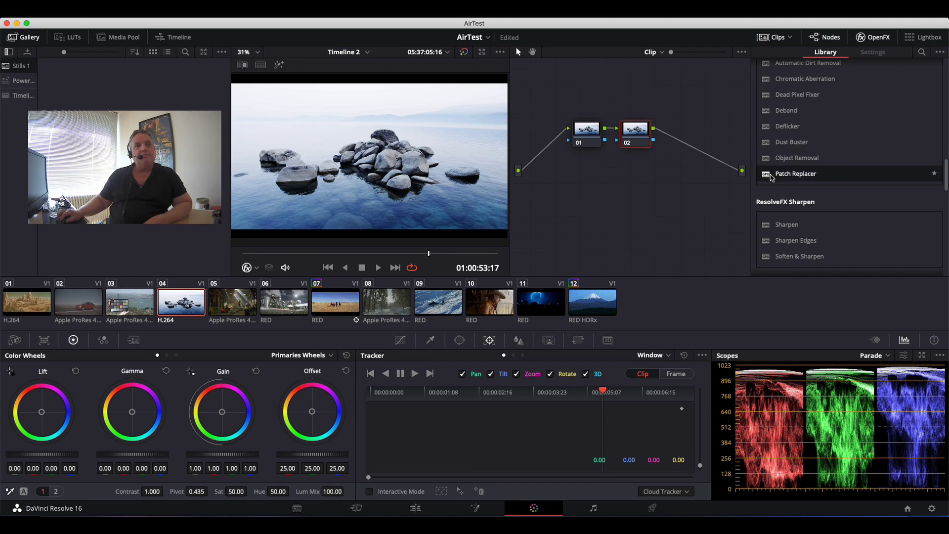
drag(771, 176, 630, 137)
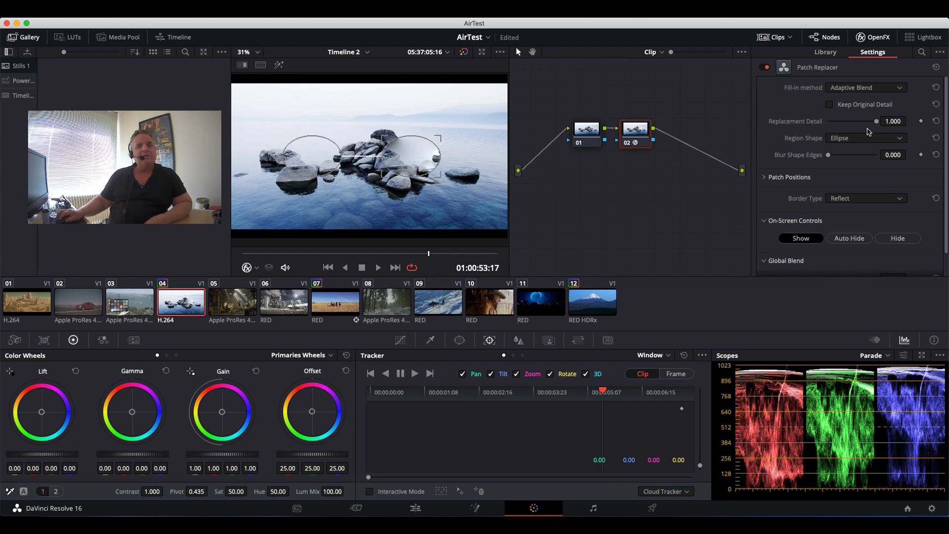
- Review the Region Shape choices and keep Ellipse selected
click(850, 141)
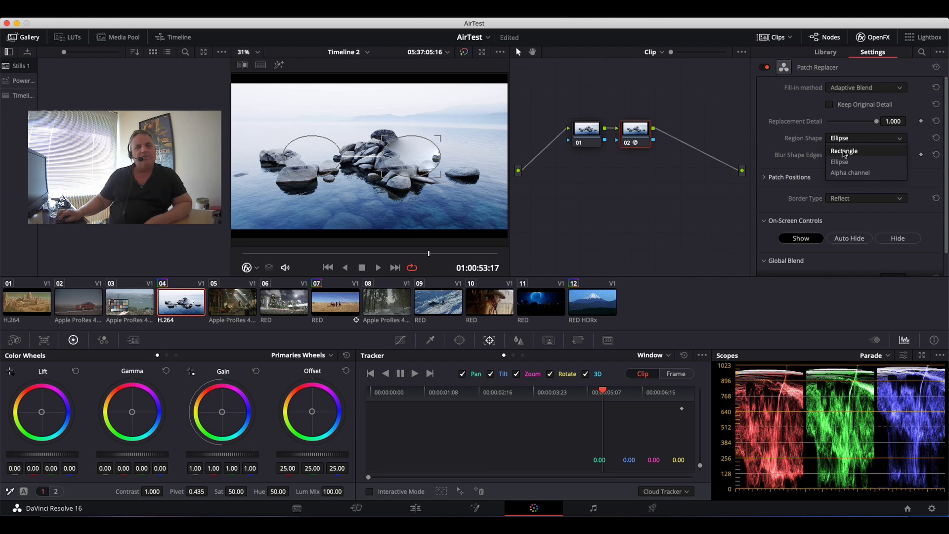
click(856, 188)
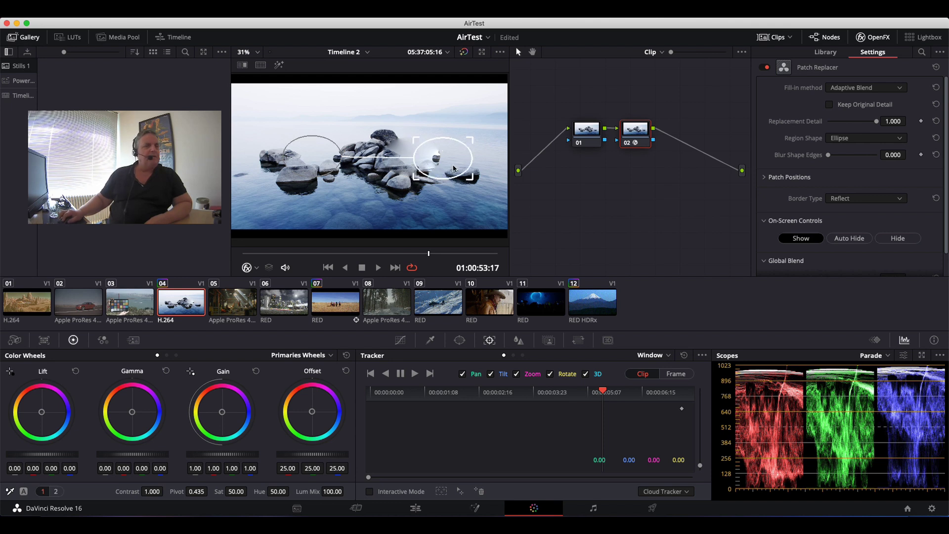
- Fit the target ellipse over the small rock and source its fill from the water below
mouse_move(403, 158)
mouse_down()
mouse_move(473, 180)
mouse_move(454, 188)
mouse_up()
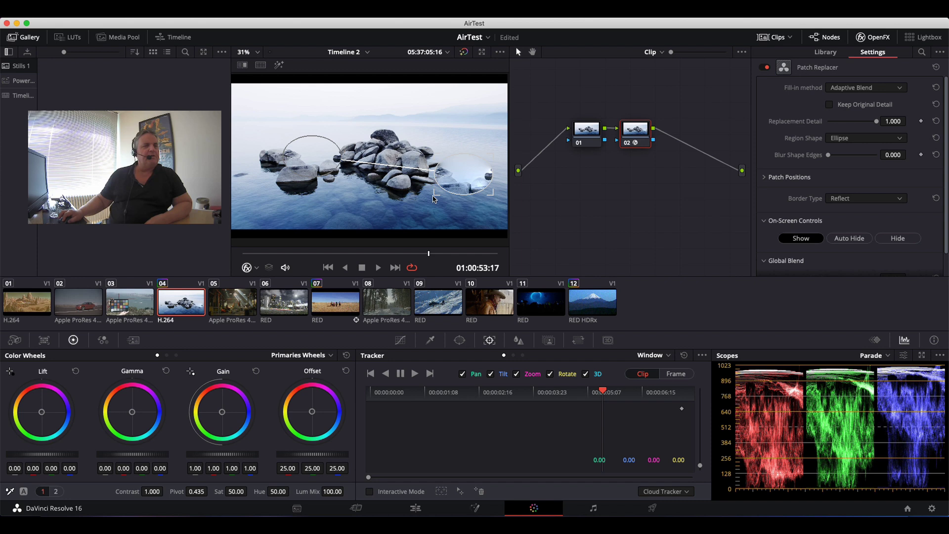
drag(433, 198, 478, 175)
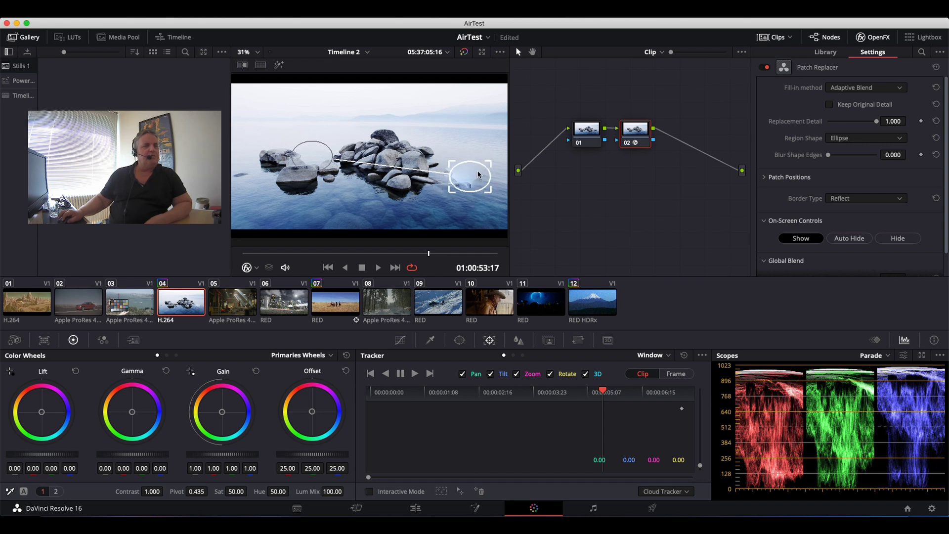
drag(478, 175, 471, 175)
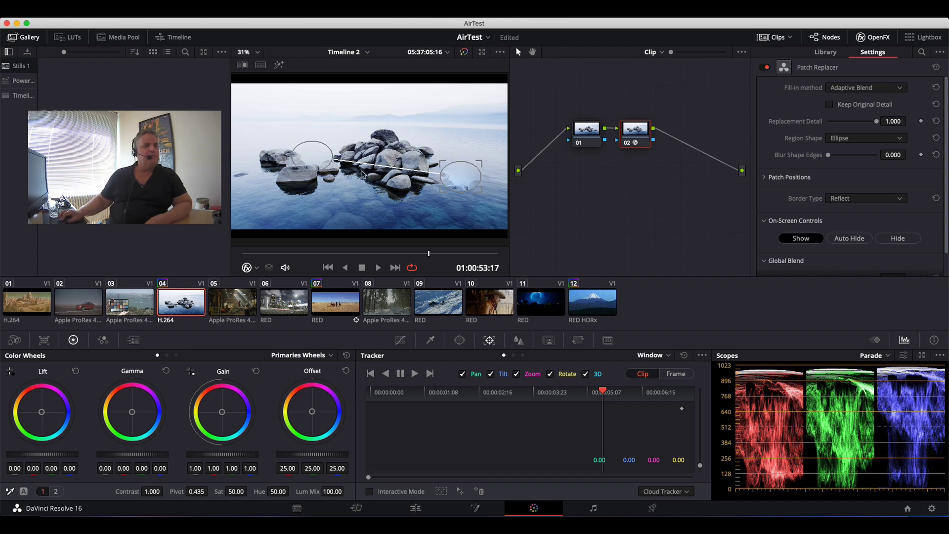
mouse_move(362, 174)
mouse_down()
mouse_move(448, 212)
mouse_move(451, 201)
mouse_move(449, 211)
mouse_up()
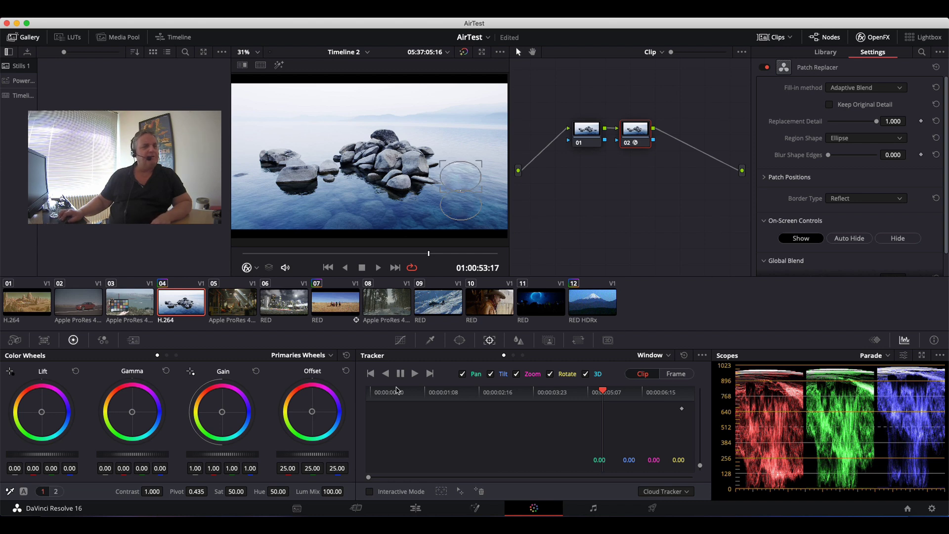
- Hide the patch outlines and stop on a frame showing the rock replaced by water
click(401, 340)
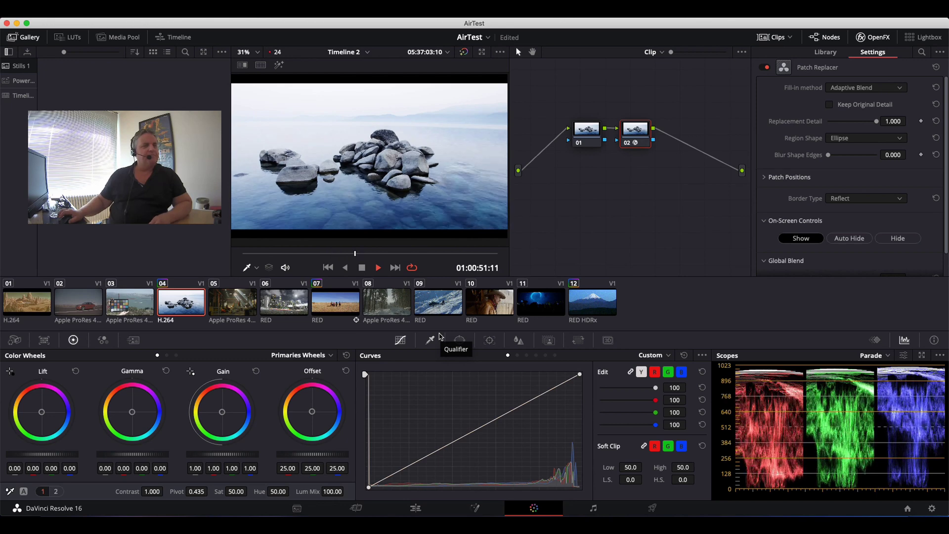
key(space)
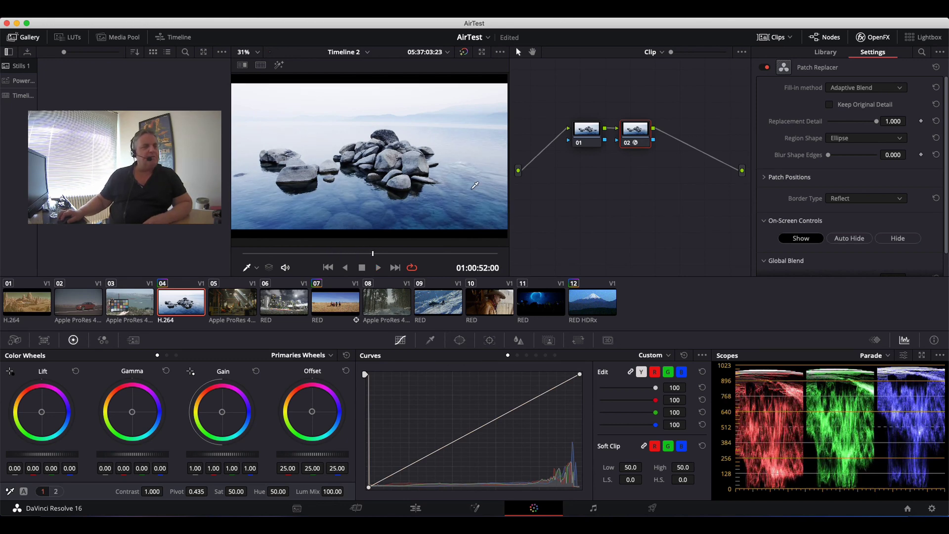
- Show the OpenFX Overlay in the viewer and nudge the patch slightly right
click(247, 267)
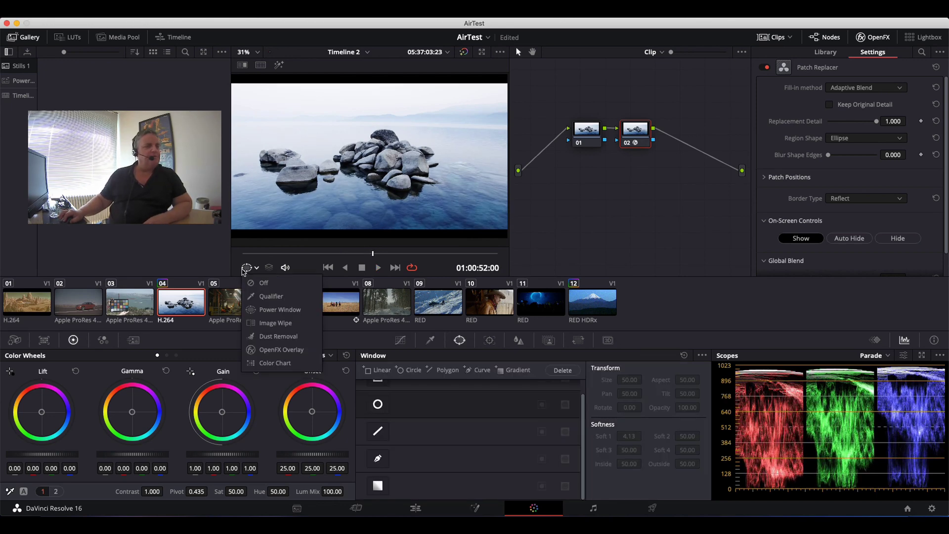
click(275, 352)
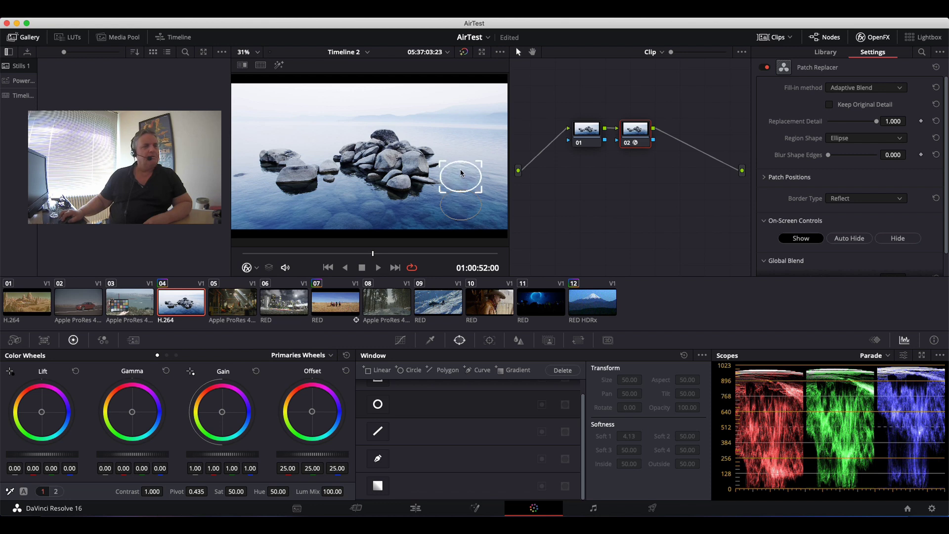
drag(459, 176, 464, 173)
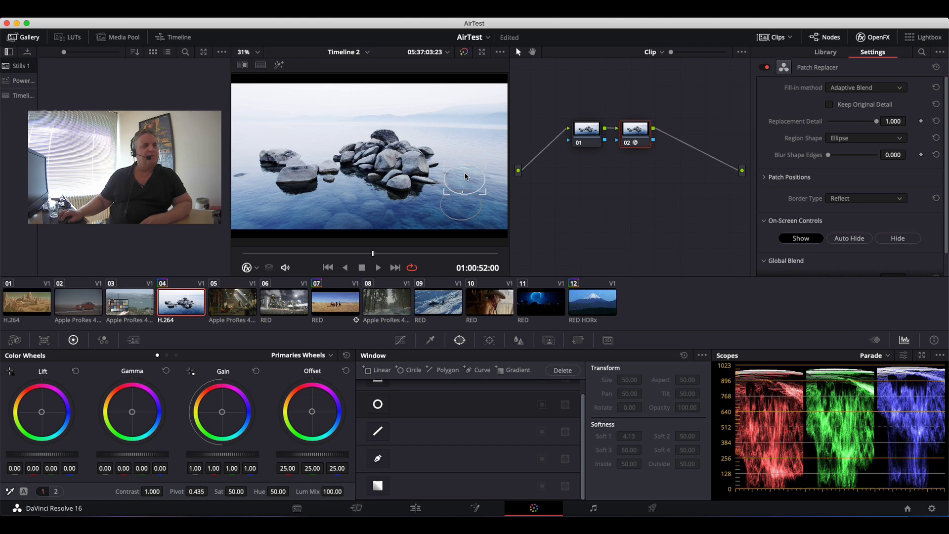
- Play the clip to review the rock removal, then hide the patch outlines
key(space)
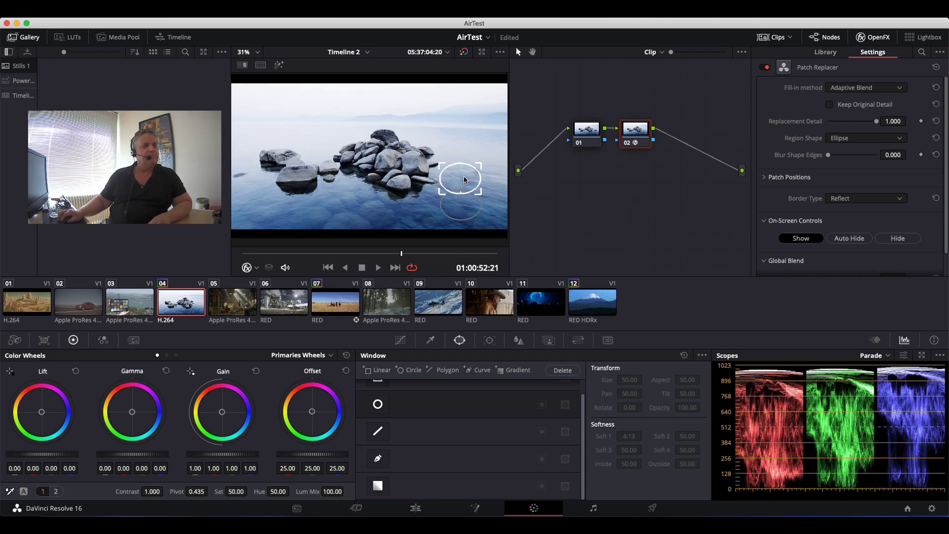
key(space)
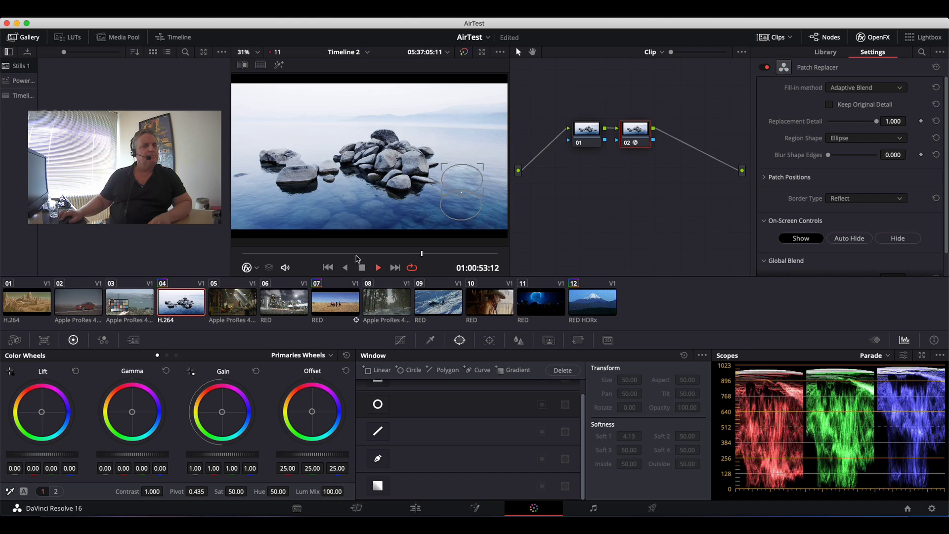
key(space)
click(400, 339)
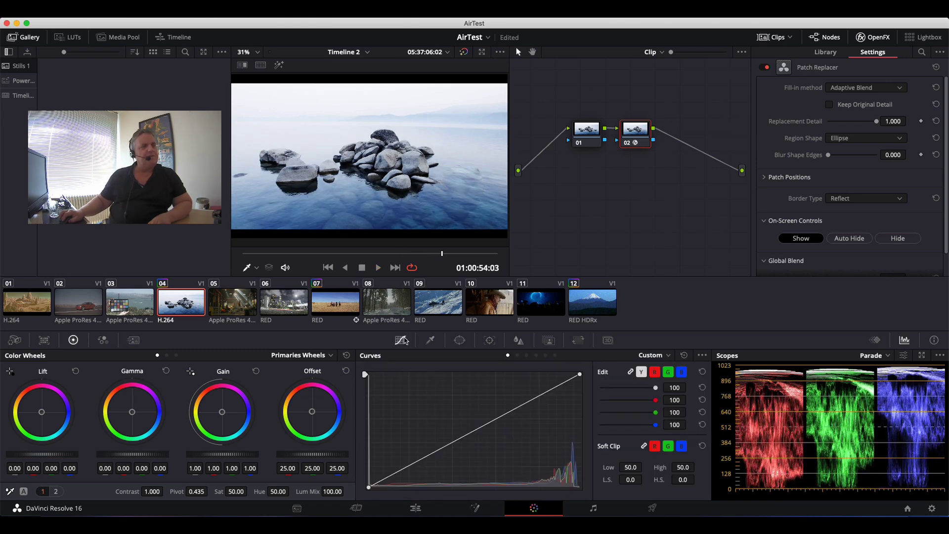
- Replay briefly, show the OpenFX Overlay again and stretch the patch into a wider oval
key(space)
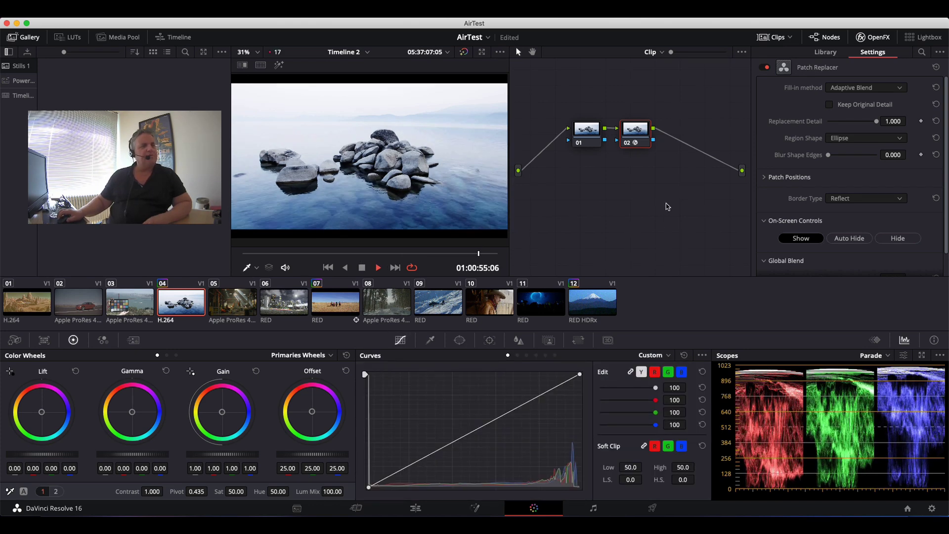
key(space)
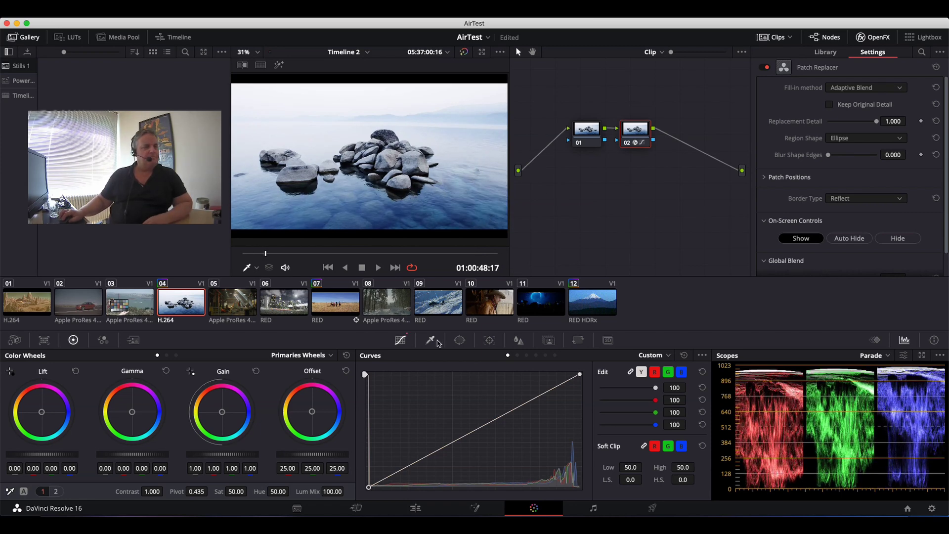
click(258, 268)
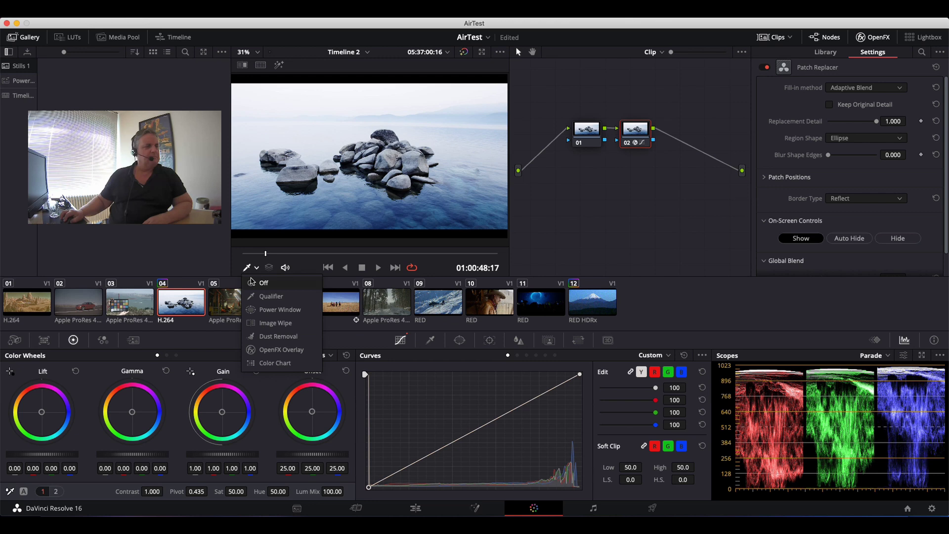
click(286, 351)
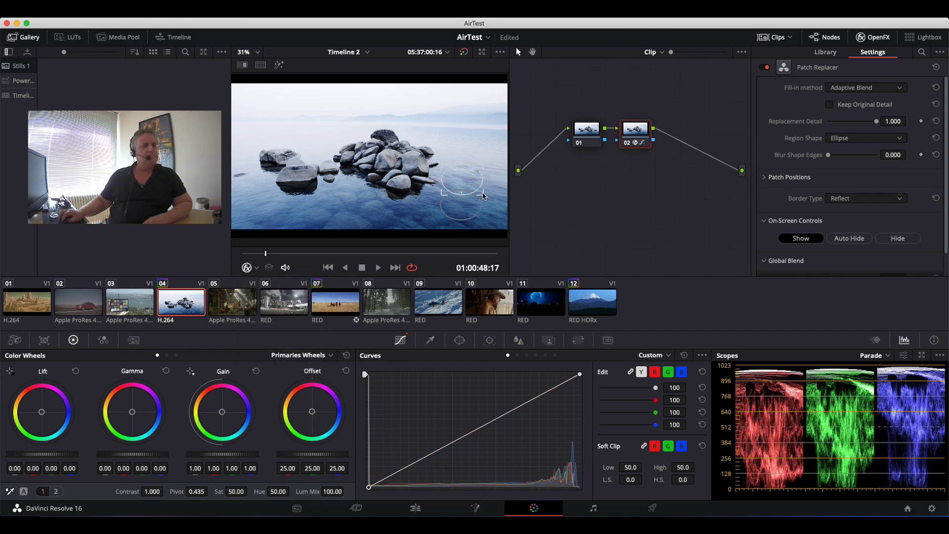
drag(483, 194, 488, 194)
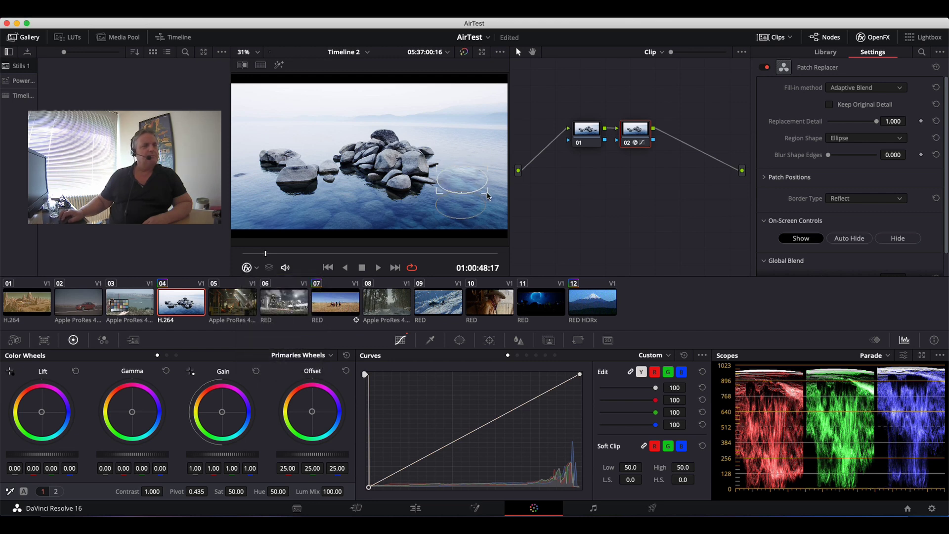
- Play the clip to check the wider patch, then stop
key(space)
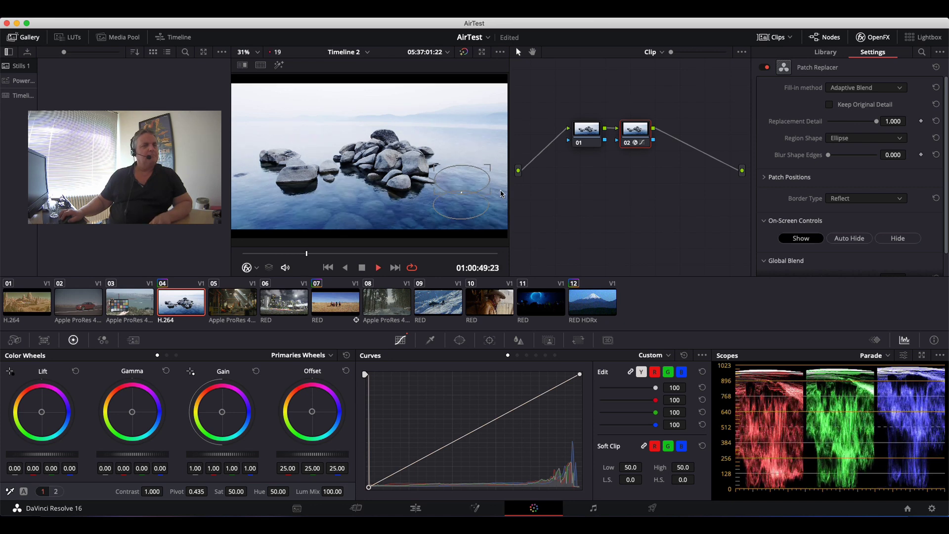
key(space)
click(426, 339)
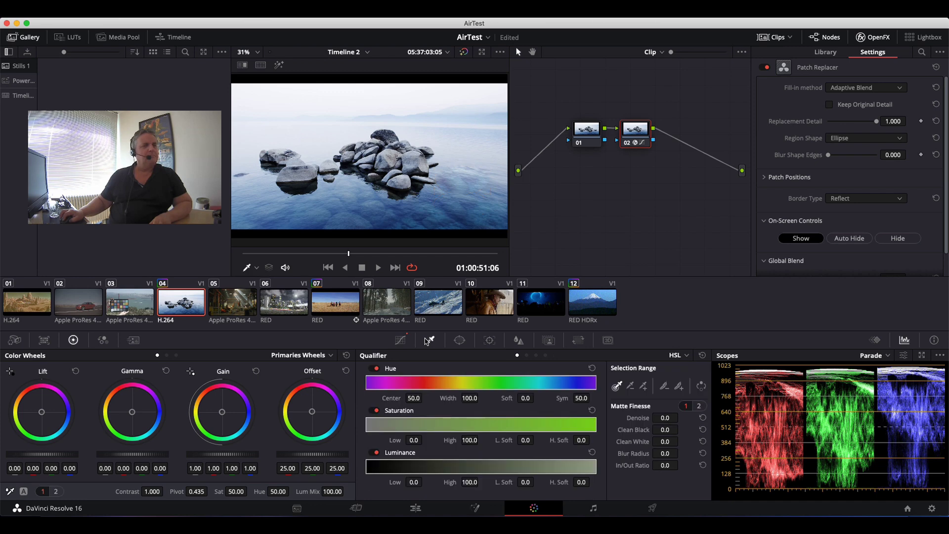
key(space)
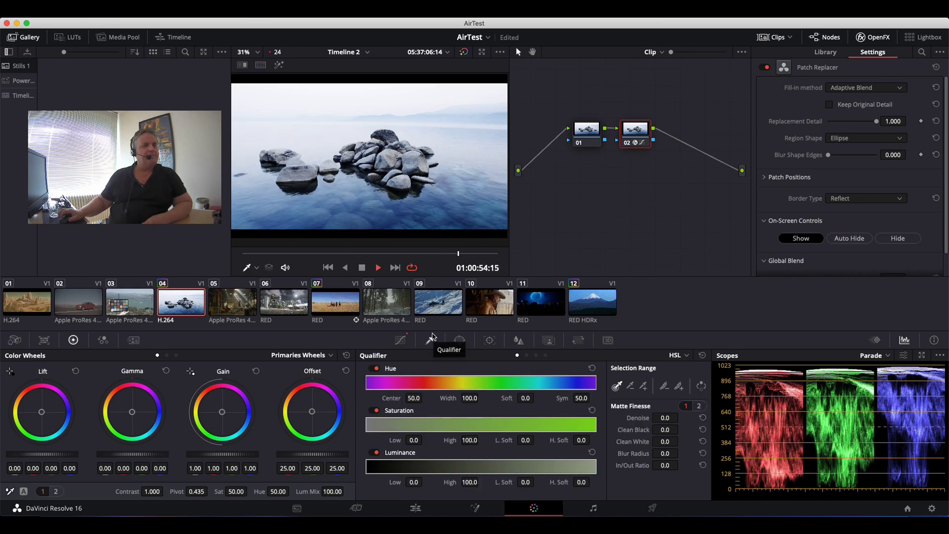
key(space)
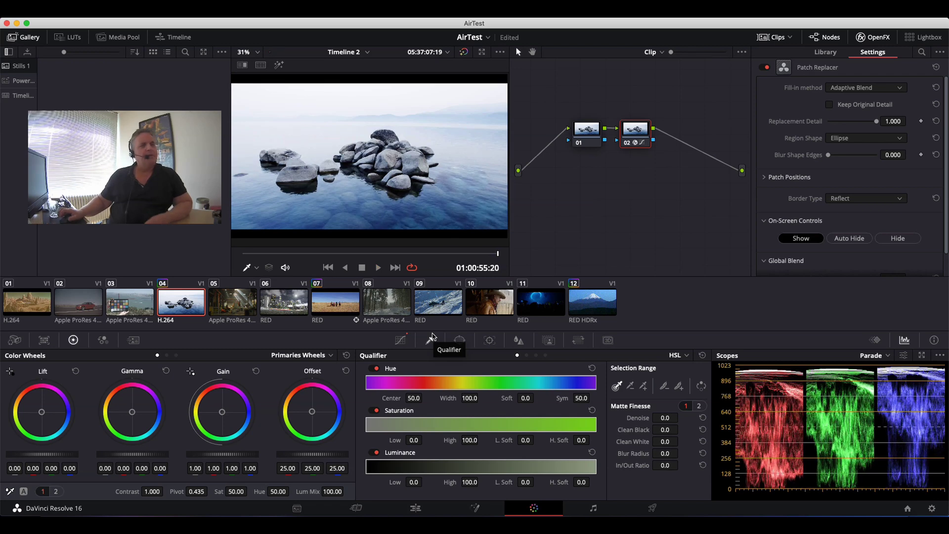